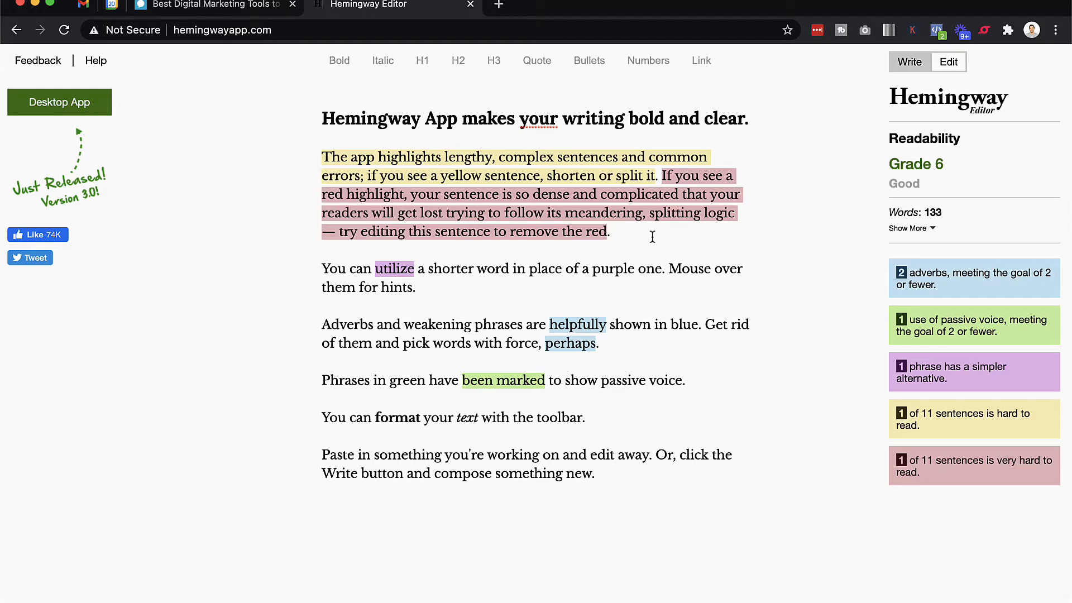
Switch to the digital marketing tools article and copy its body text, from "Are you looking" through "Hope you enjoy these recommendations!".
click(253, 6)
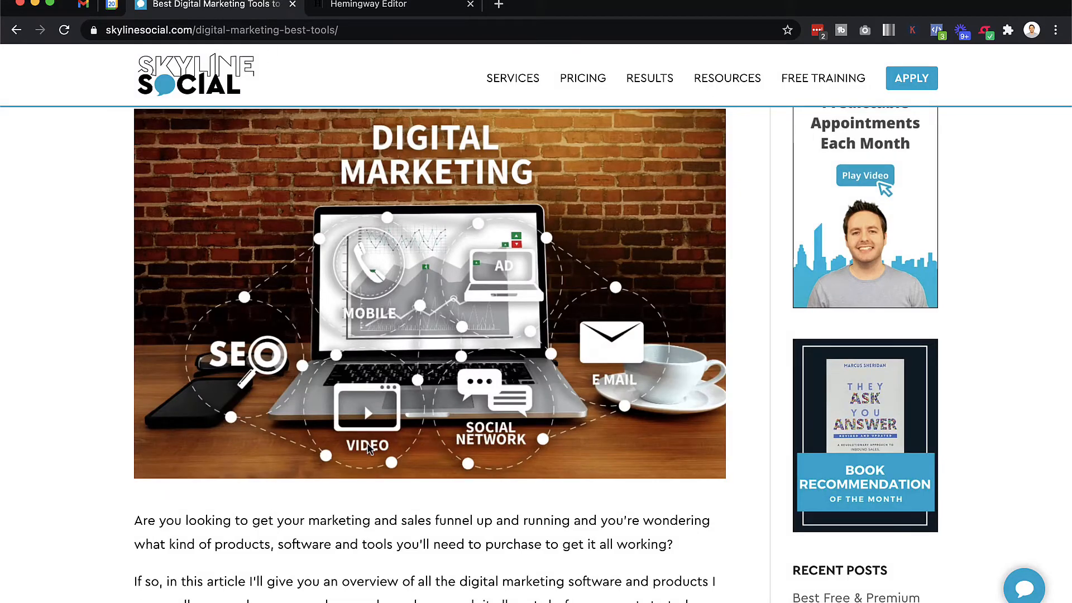
scroll(369, 447, up, 3)
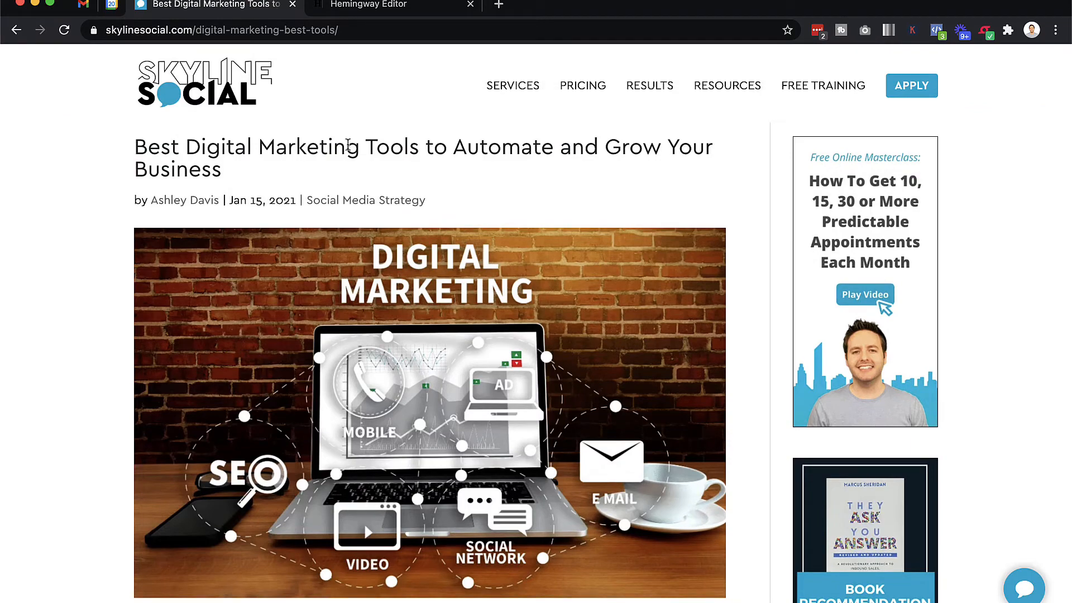
scroll(515, 373, down, 3)
scroll(515, 373, down, 4)
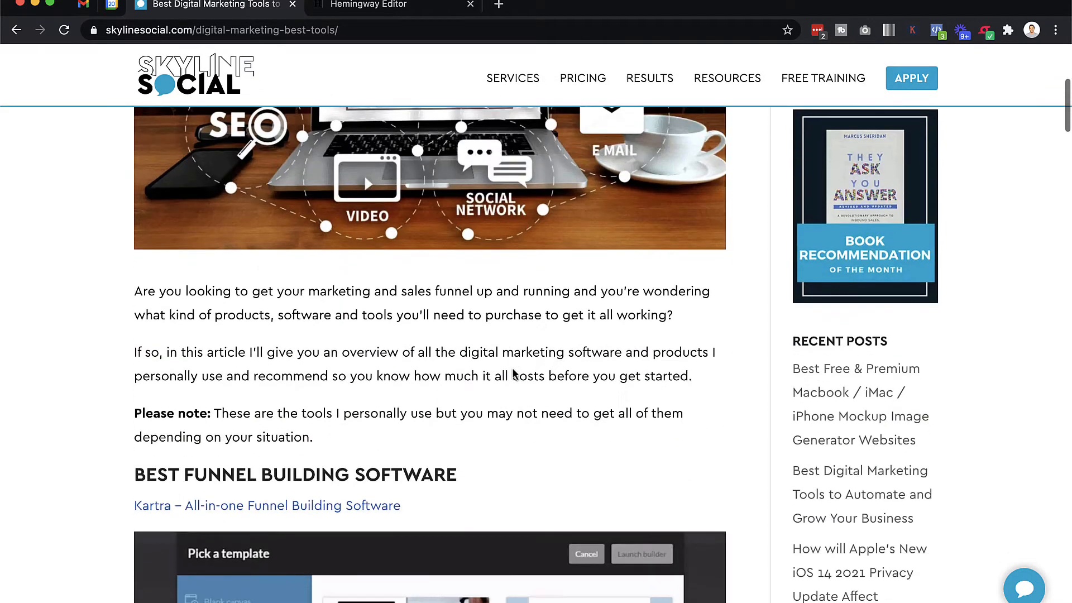
scroll(342, 383, down, 20)
drag(137, 255, 400, 443)
scroll(343, 380, down, 18)
scroll(343, 380, down, 20)
scroll(343, 380, down, 20)
scroll(400, 433, up, 3)
right_click(327, 441)
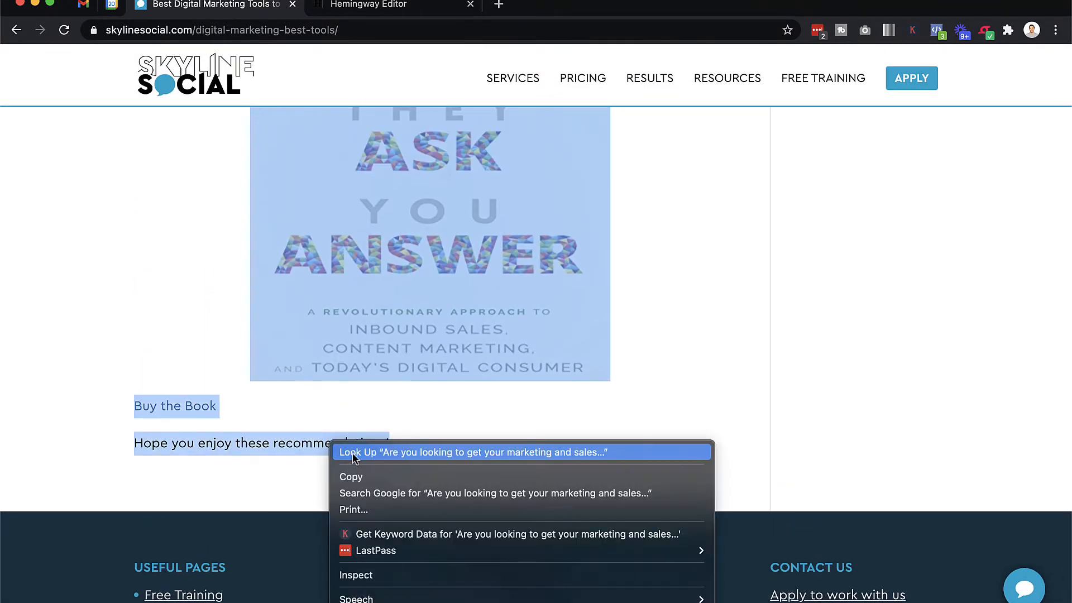
click(371, 477)
Return to Hemingway Editor and replace all of the sample text with the copied article.
click(378, 7)
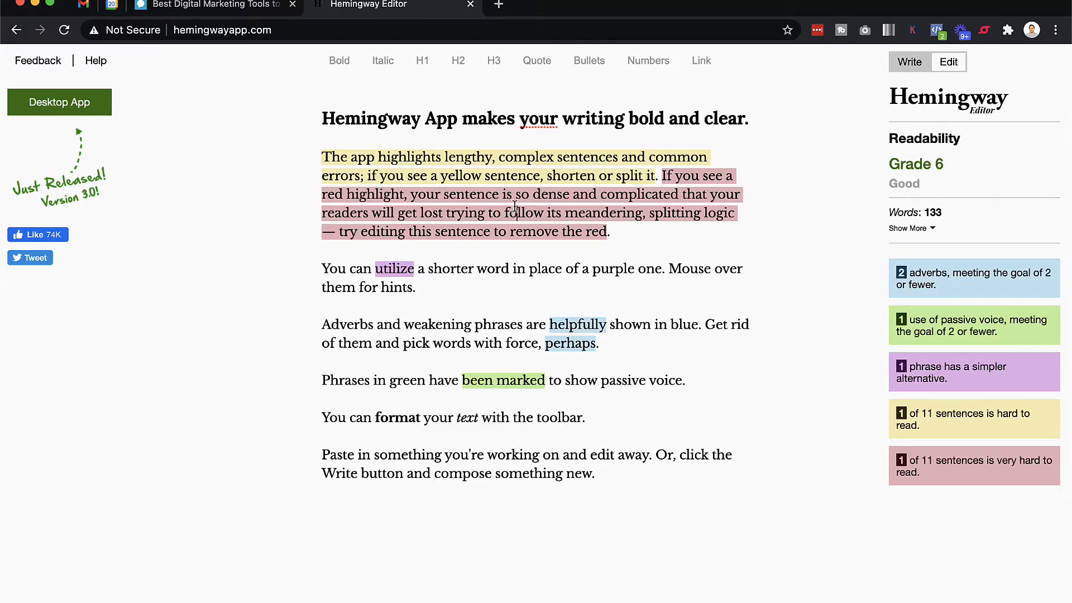
key(super+a)
key(BackSpace)
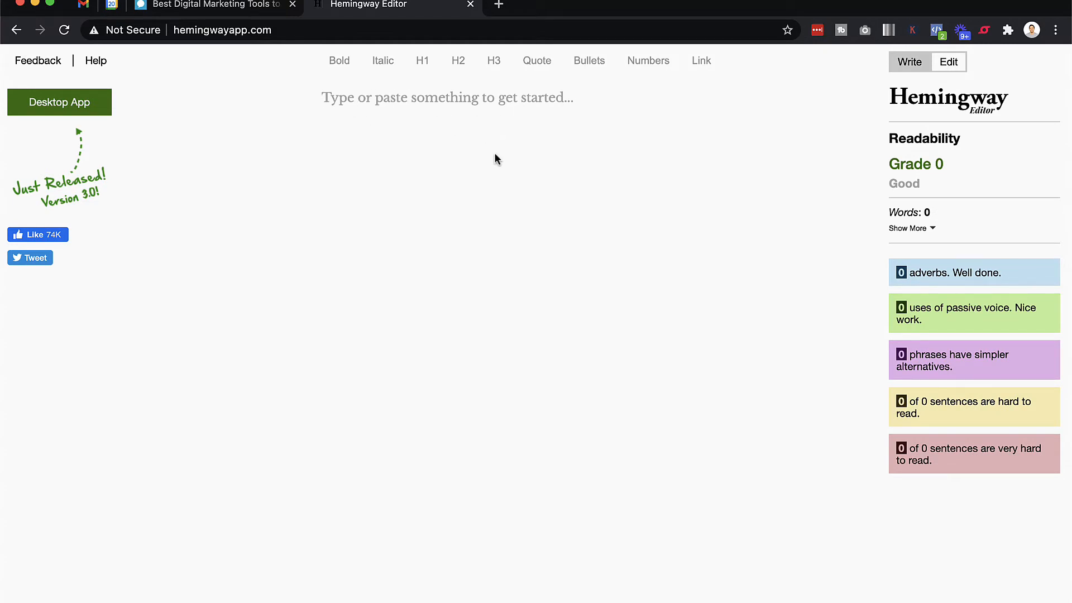
key(super+v)
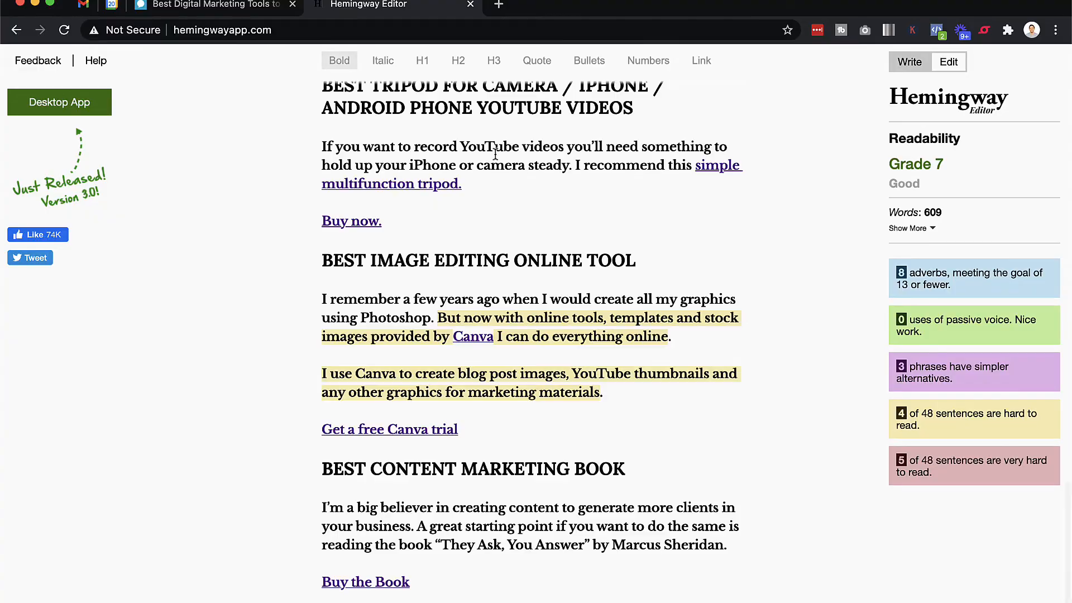
Examine the pasted article's highlighted passages and readability grade, focusing on the red opening sentence.
scroll(494, 152, up, 15)
scroll(495, 154, up, 10)
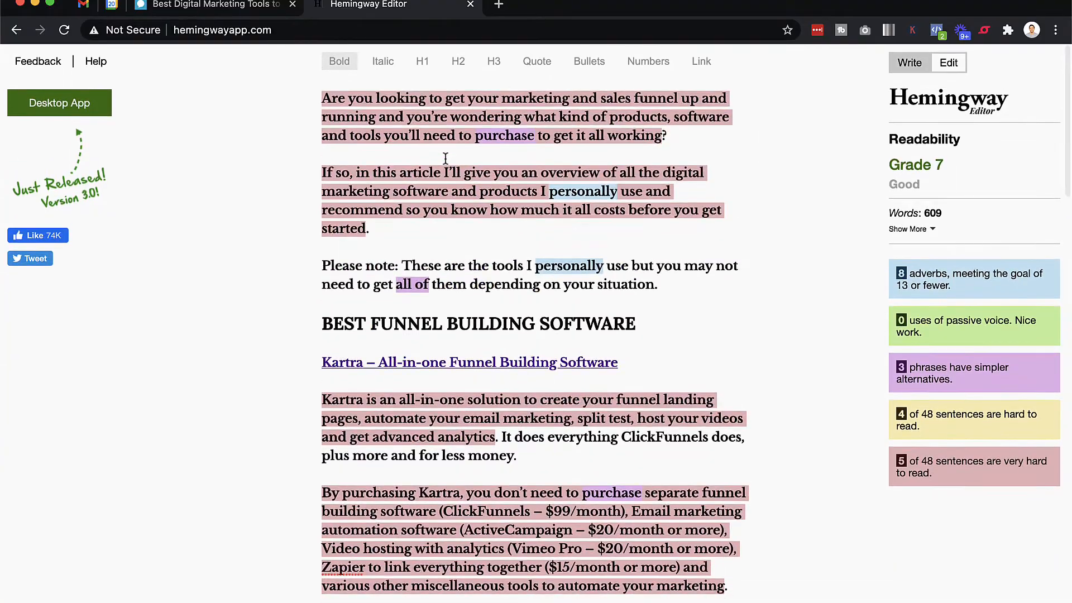
scroll(604, 430, down, 6)
scroll(604, 430, down, 15)
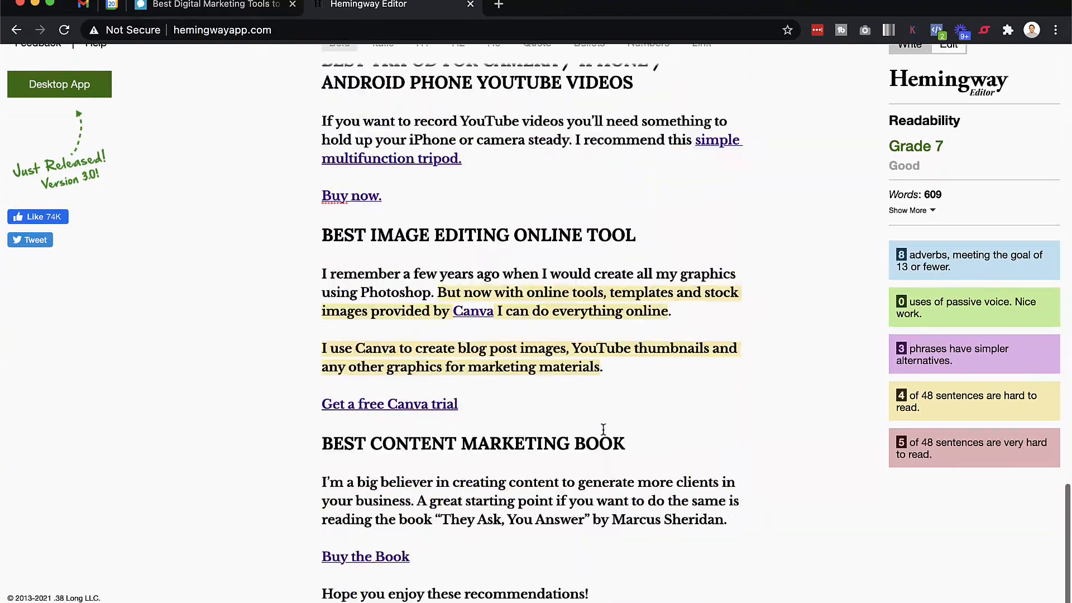
scroll(604, 430, up, 20)
scroll(604, 430, up, 1)
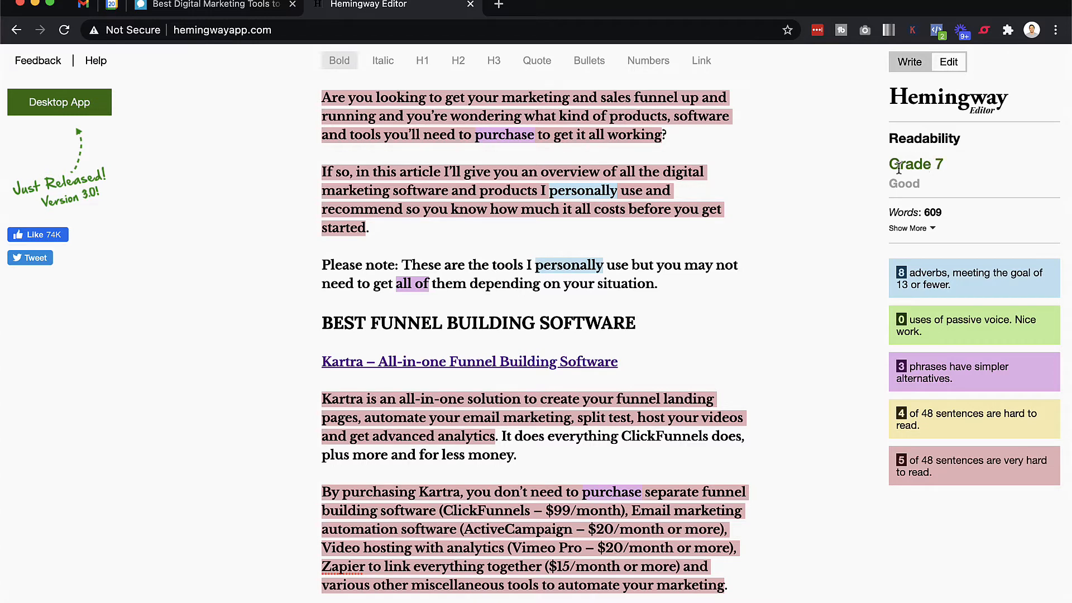
click(625, 100)
drag(326, 96, 631, 135)
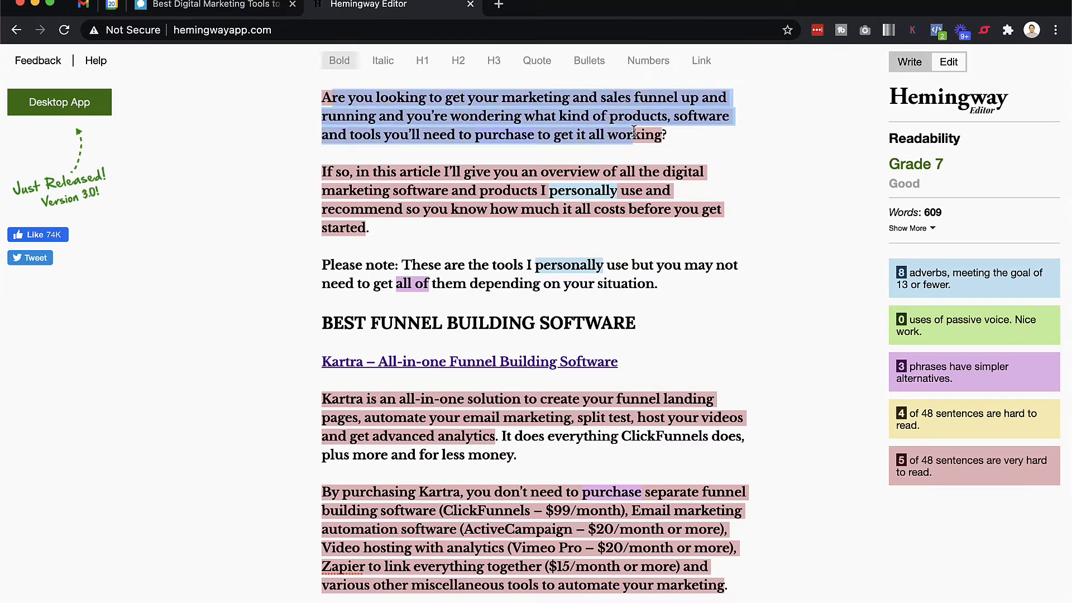
click(630, 135)
click(662, 135)
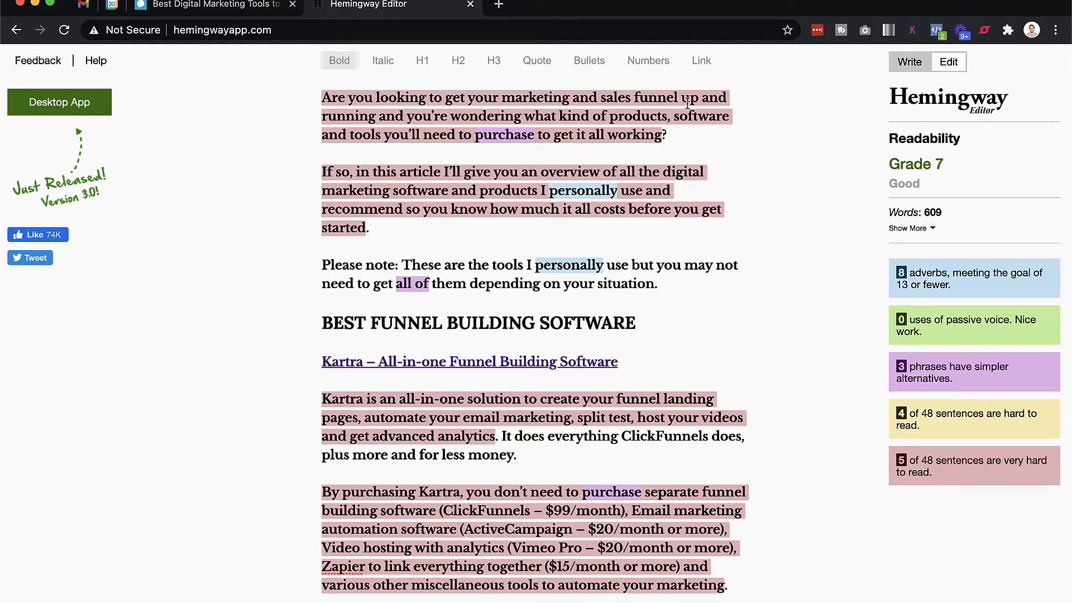
End the opening sentence after "running" with a question mark and start the remaining text as a new paragraph with "If so,".
click(376, 117)
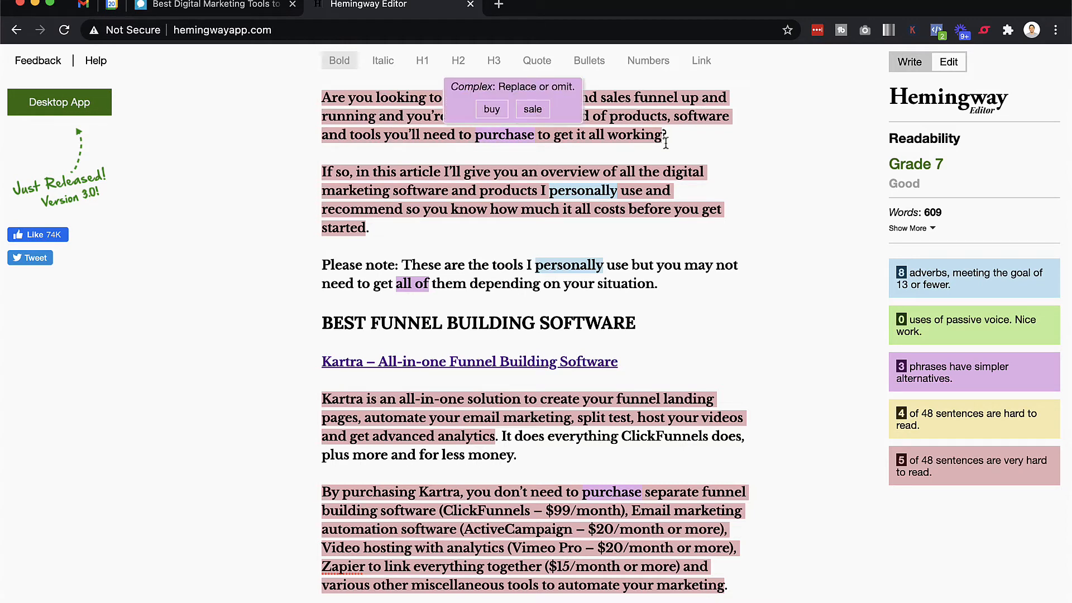
key(BackSpace)
text(?)
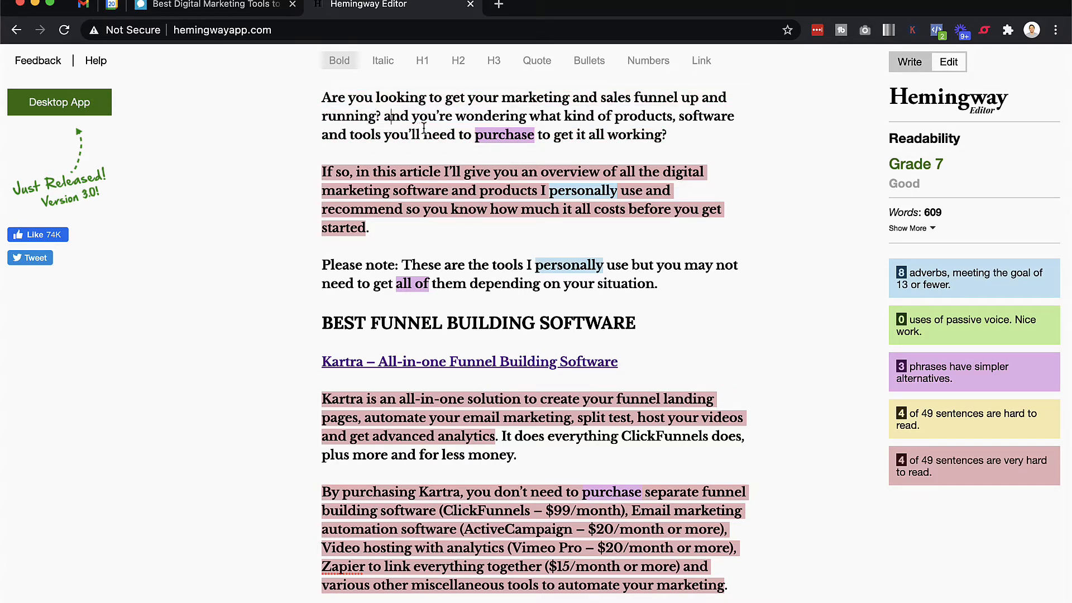
click(392, 117)
key(Return)
text(I)
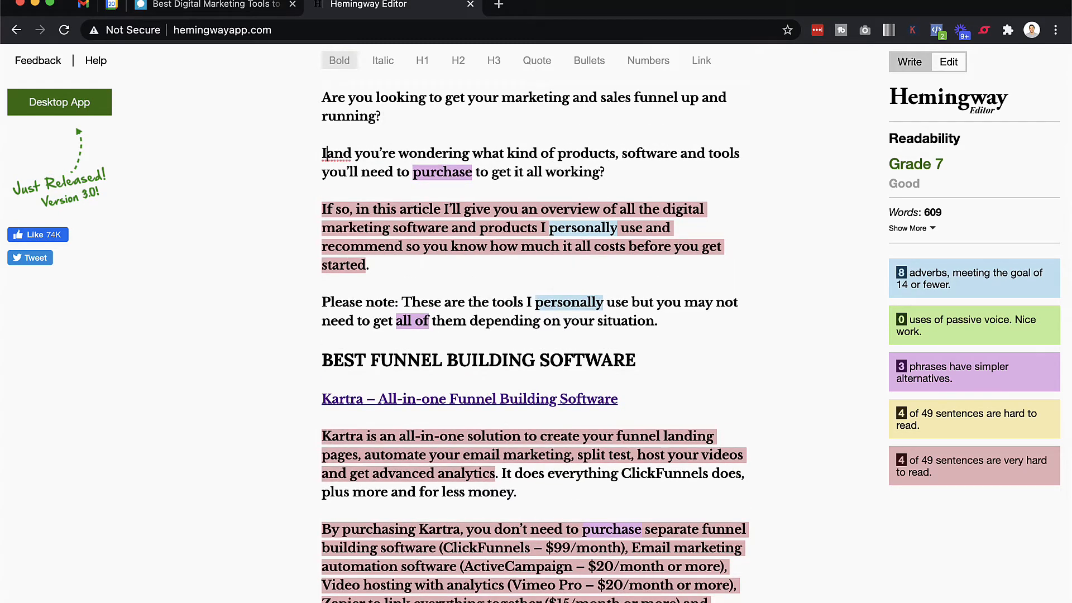
text(f so,)
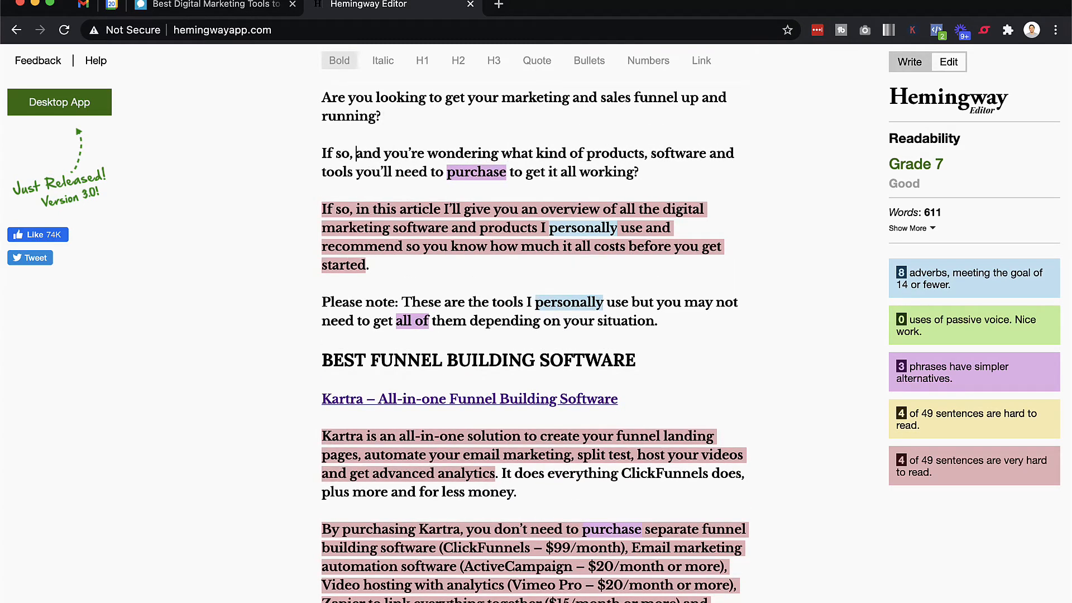
Replace the word "and" following "If so," in the second paragraph with "maybe".
key(shift+Right)
key(shift+Right)
key(shift+Right)
text(mayb)
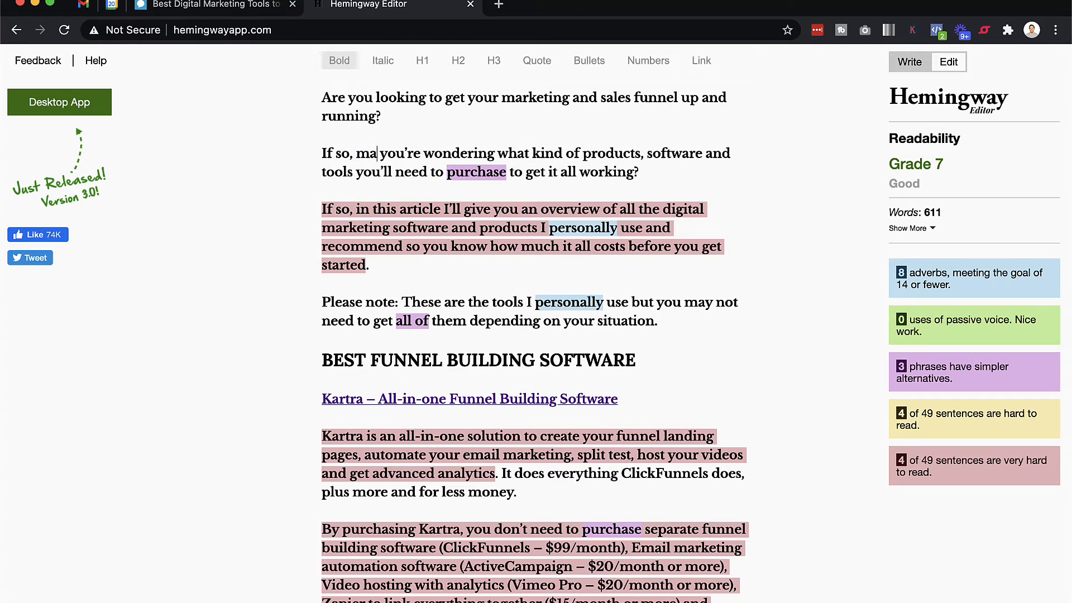
text(e)
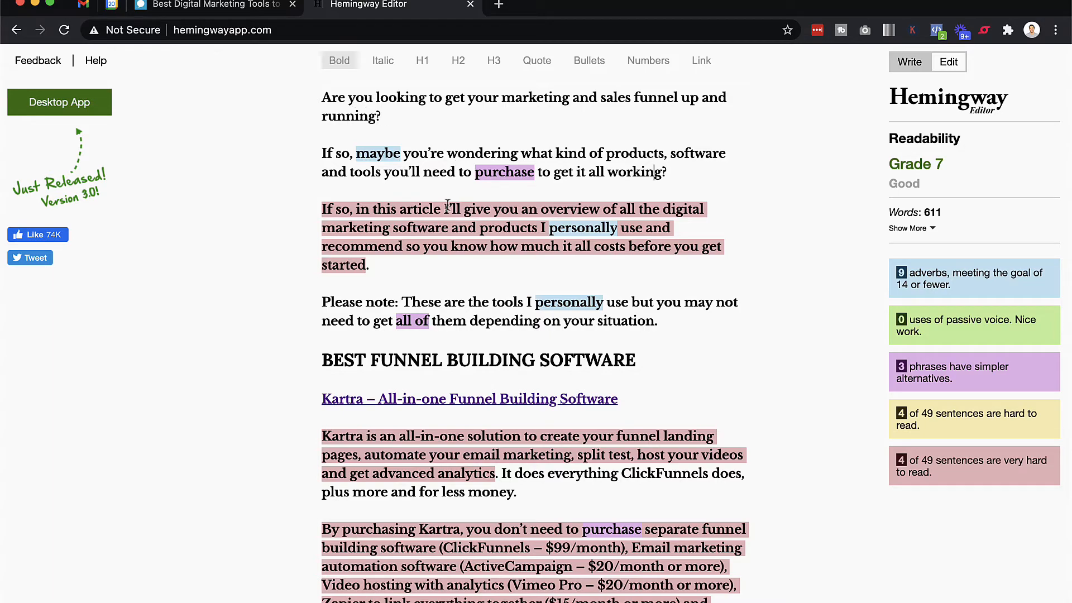
Examine the remaining red-highlighted sentences in the introduction and the Kartra section.
scroll(446, 232, down, 4)
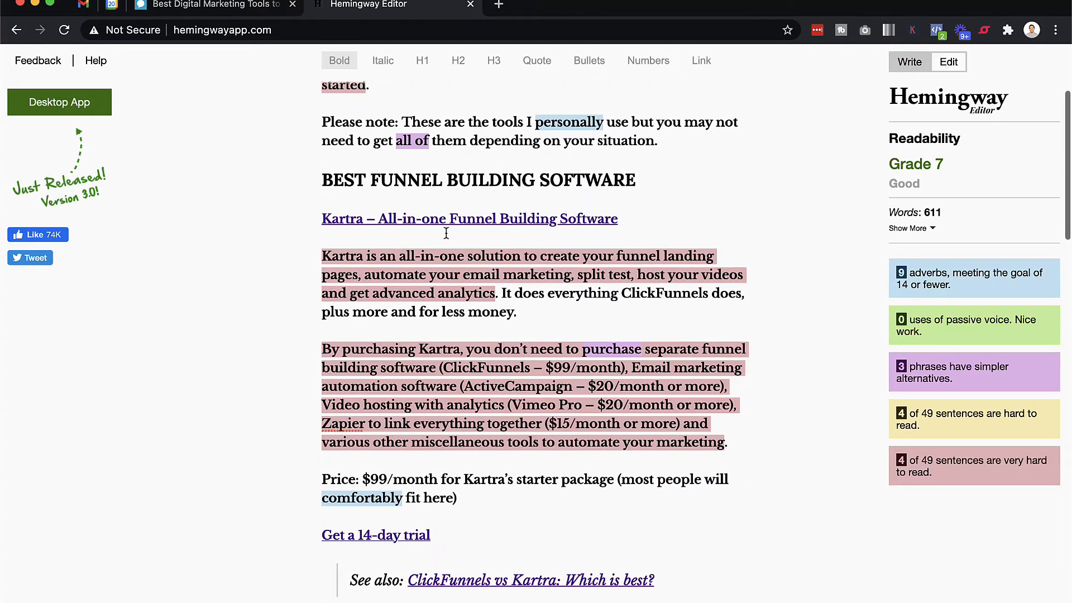
scroll(447, 232, up, 4)
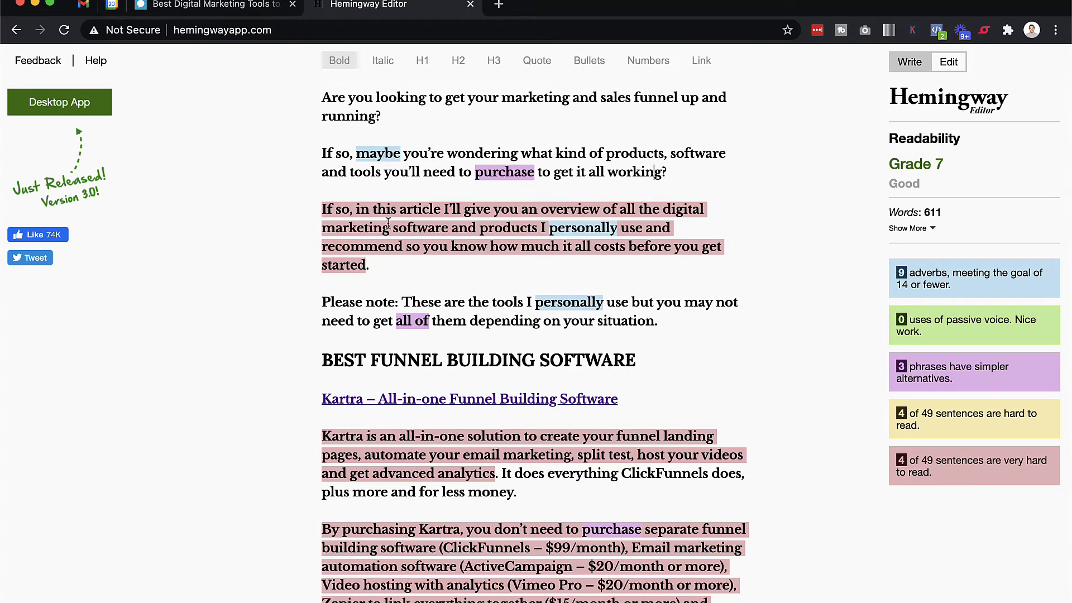
double_click(425, 226)
scroll(456, 361, down, 3)
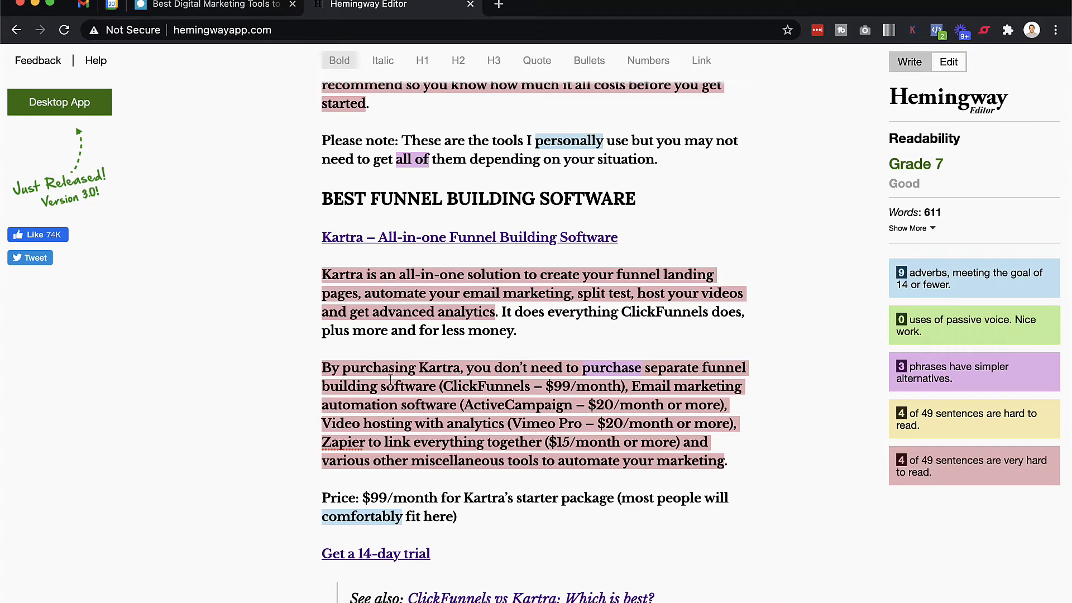
drag(322, 369, 733, 463)
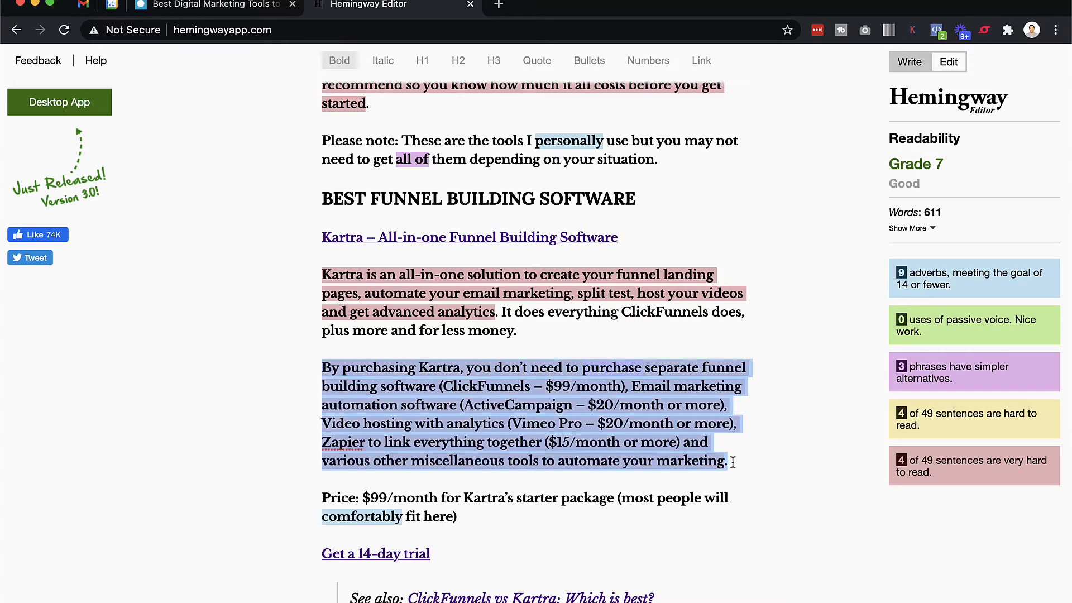
click(489, 406)
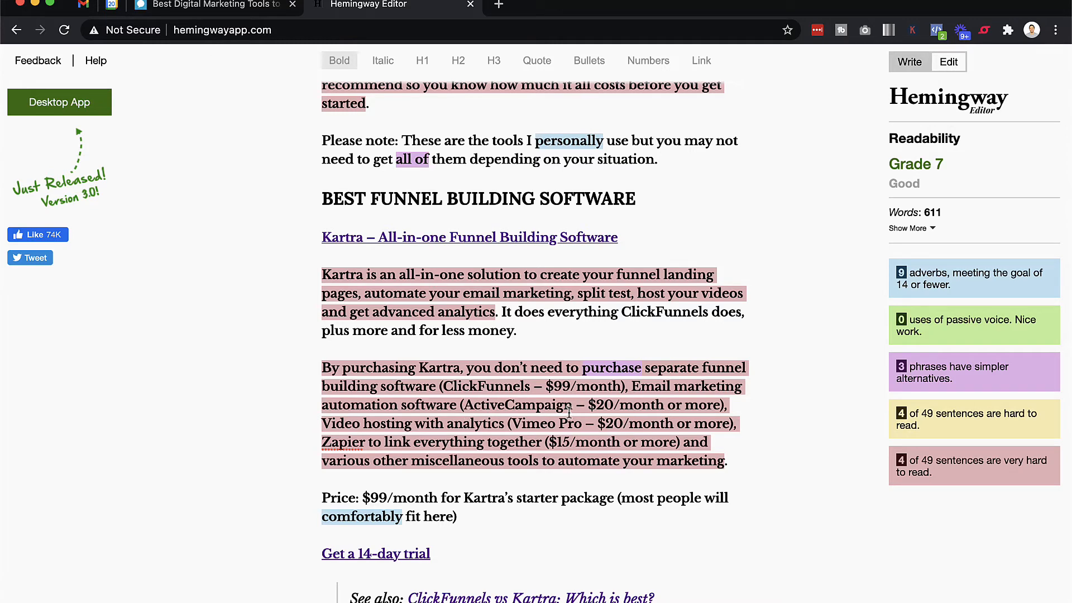
scroll(569, 413, up, 3)
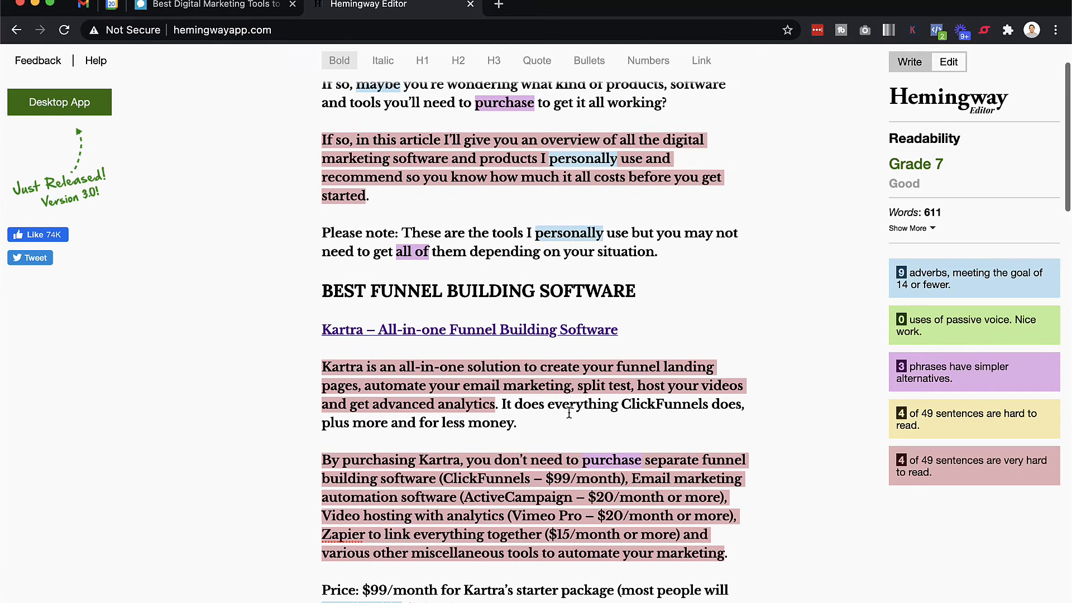
scroll(586, 383, up, 1)
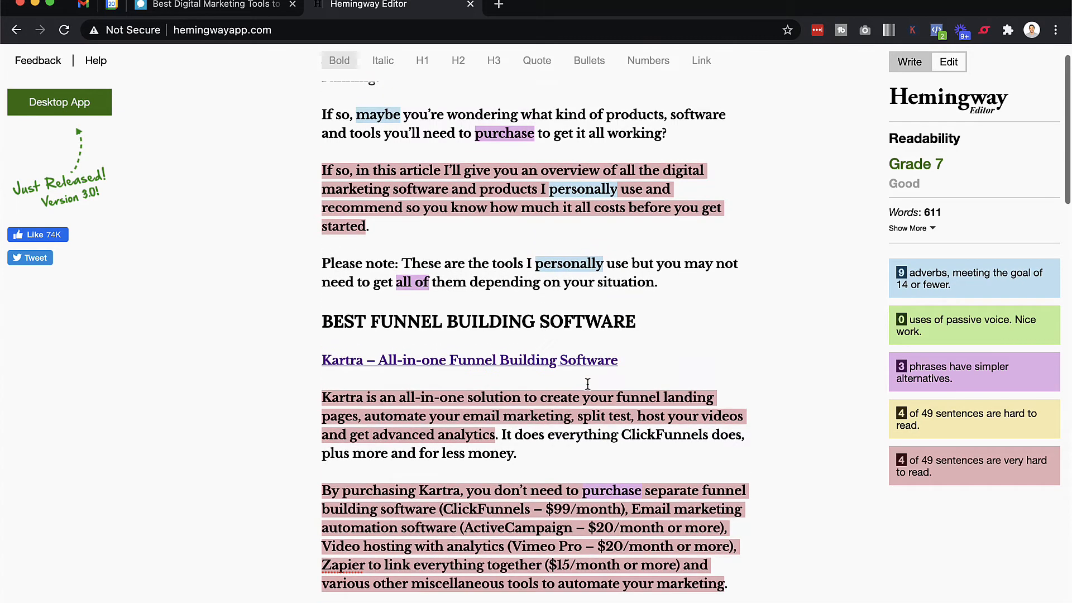
Apply the suggestions in the introduction: omit both uses of "personally" and replace "purchase" with "buy" in the second paragraph.
click(584, 190)
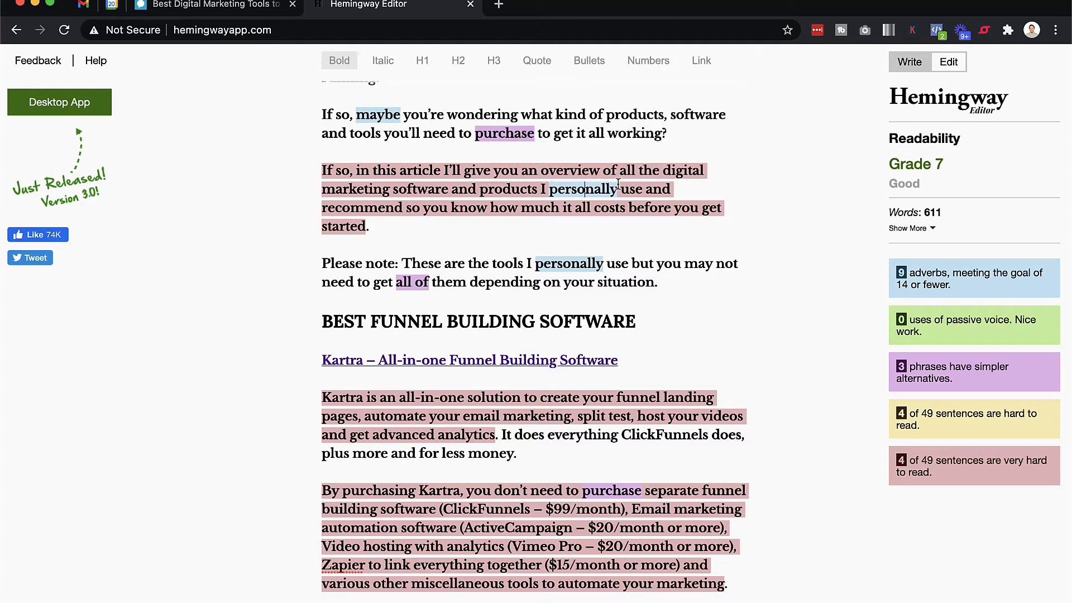
scroll(592, 173, up, 1)
click(586, 163)
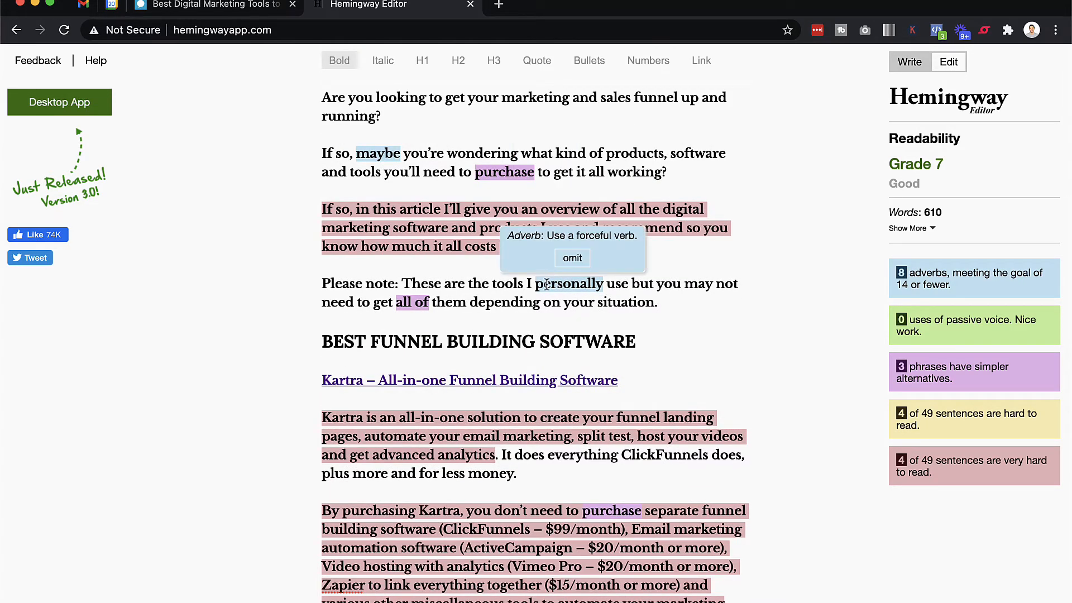
mouse_move(559, 285)
click(574, 258)
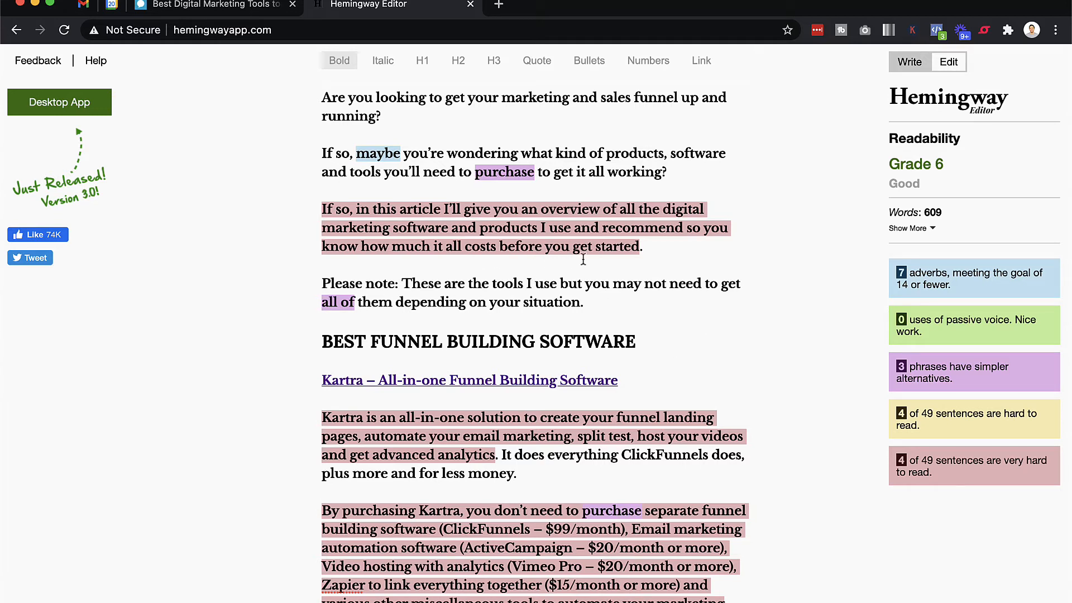
mouse_move(510, 173)
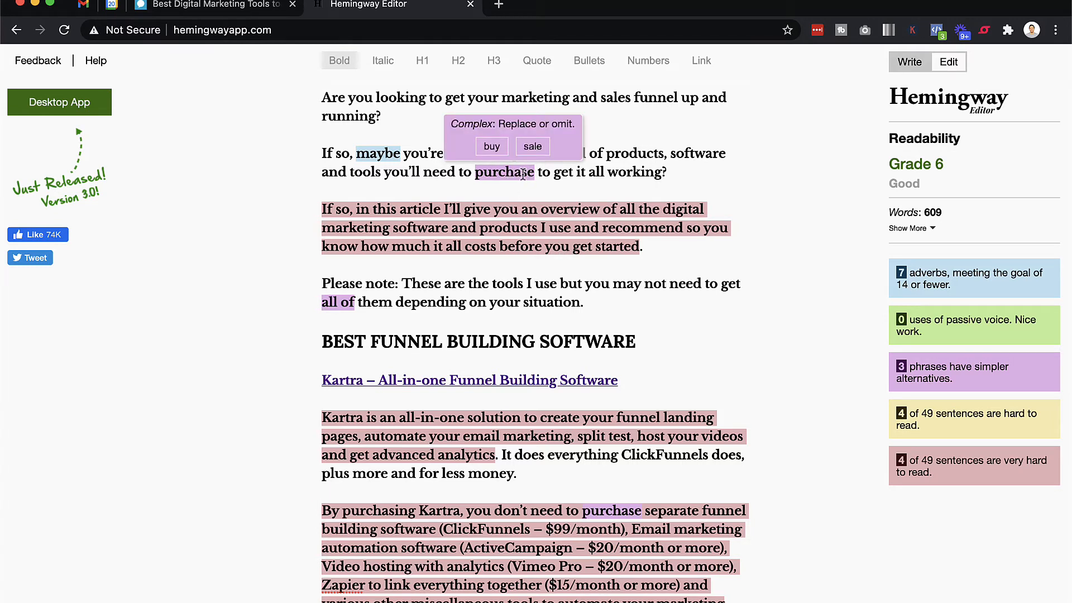
click(491, 148)
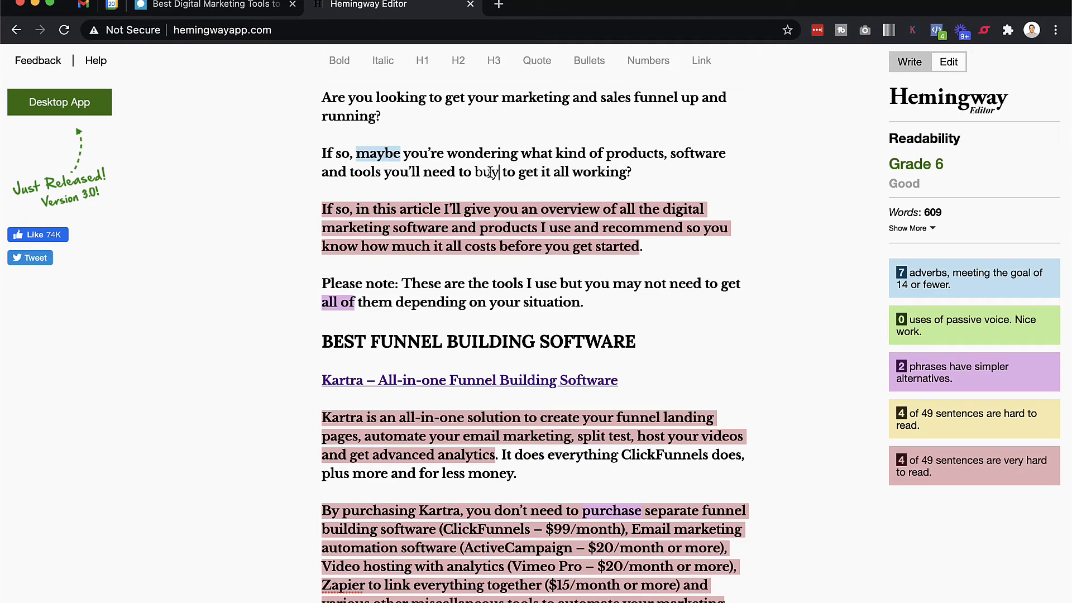
Review the rest of the article for remaining highlighted sentences, adverbs and complex phrases.
scroll(583, 361, down, 1)
scroll(583, 362, down, 2)
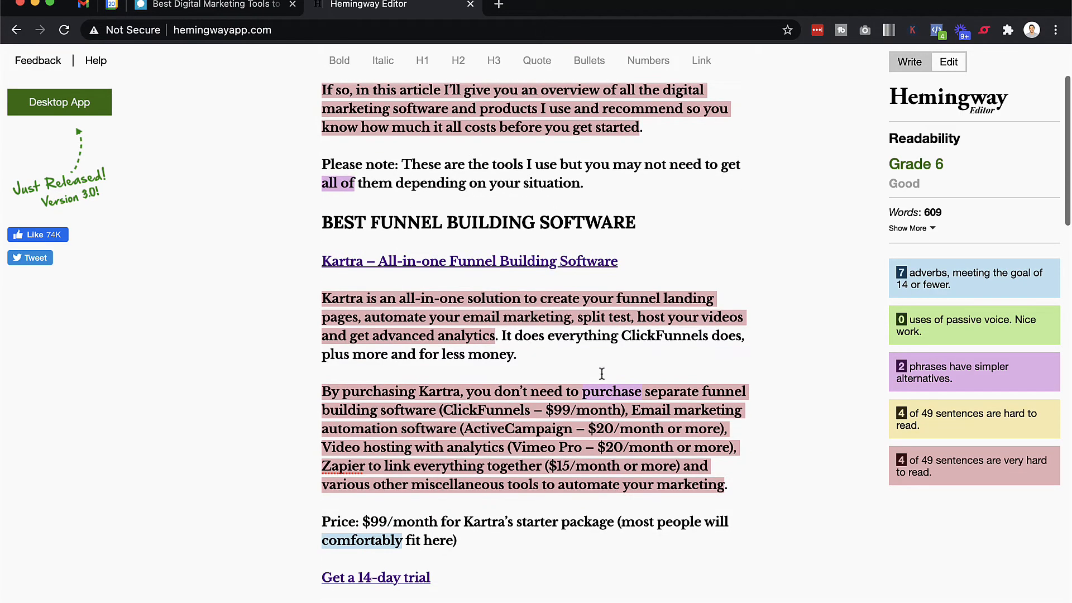
mouse_move(609, 386)
scroll(609, 384, down, 10)
scroll(608, 384, down, 10)
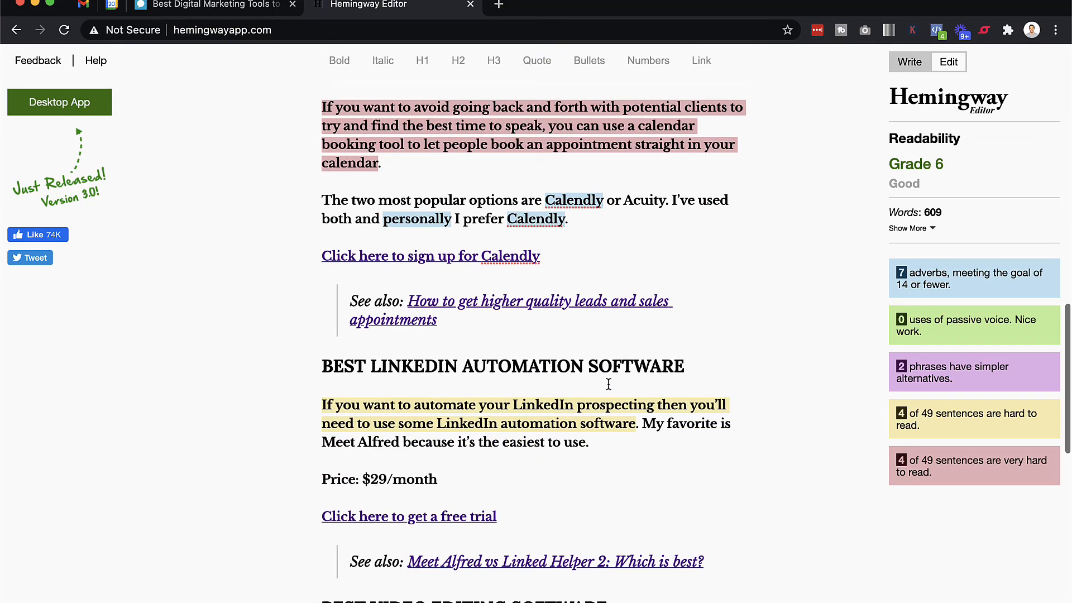
scroll(609, 384, down, 13)
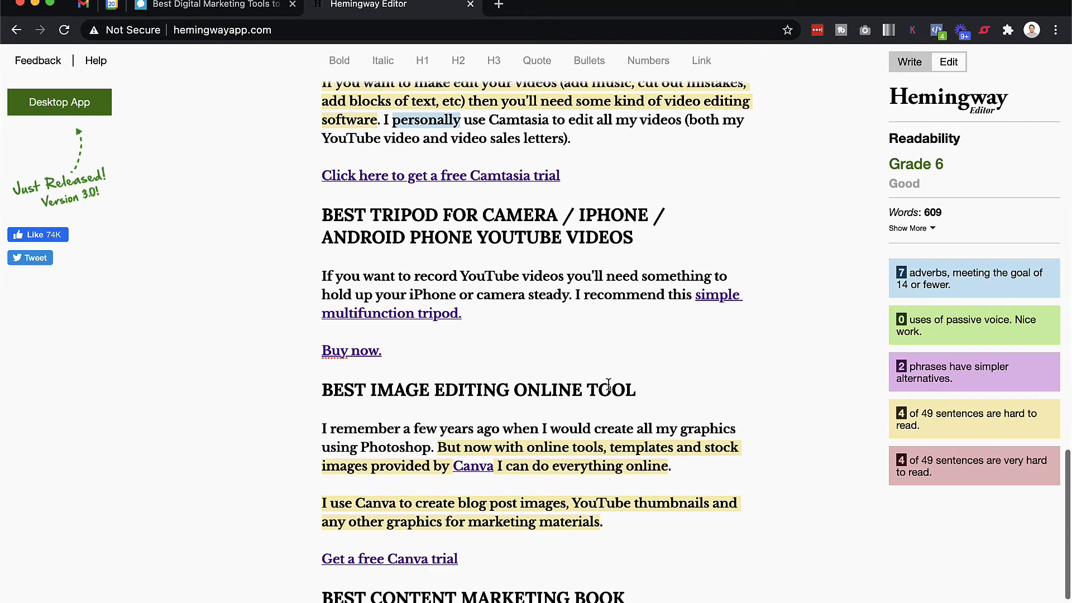
scroll(609, 385, down, 3)
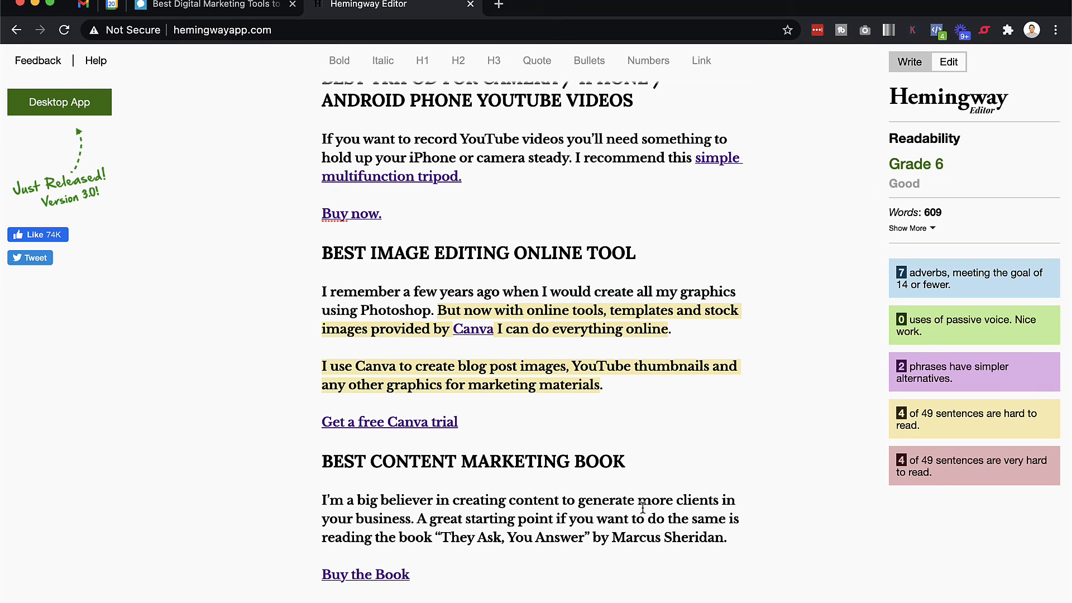
scroll(646, 503, down, 1)
scroll(652, 374, up, 20)
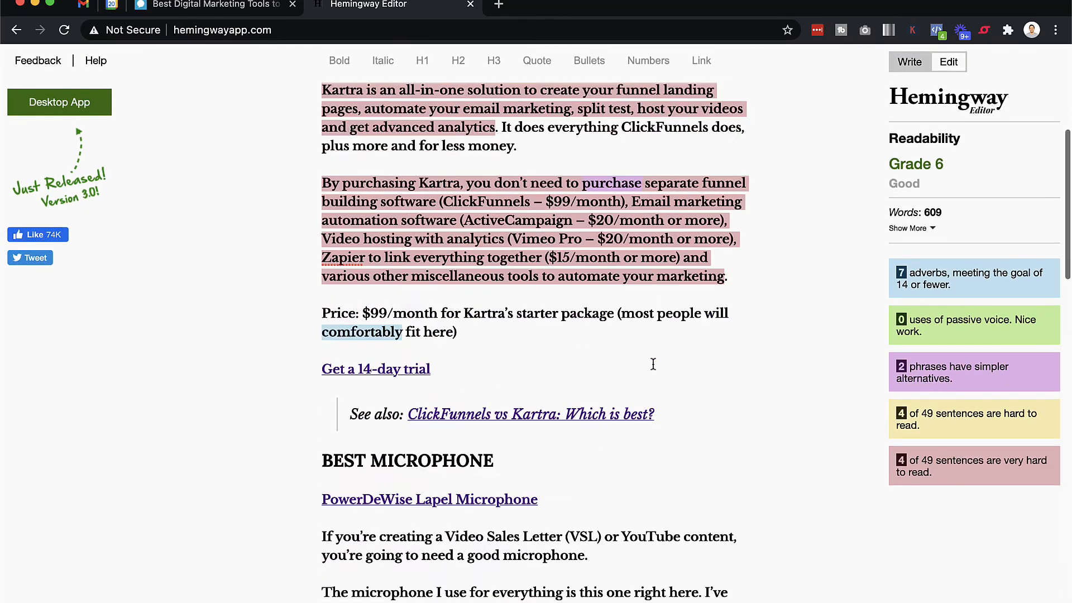